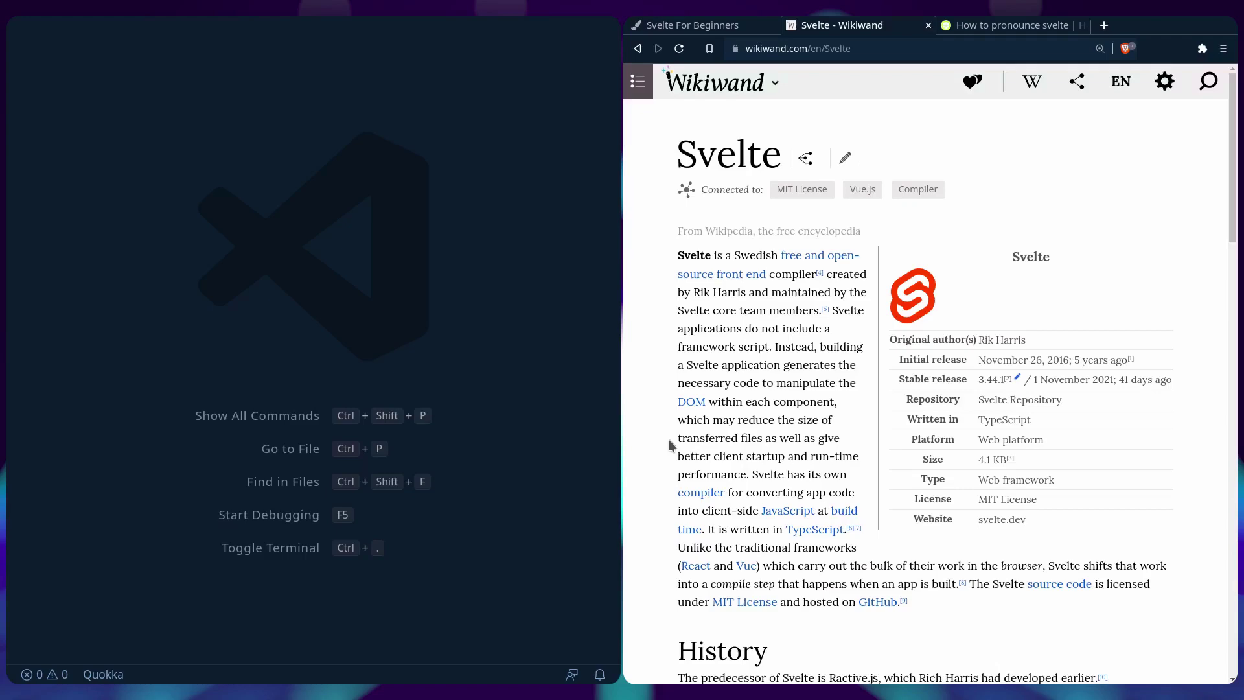
Reload the Wikiwand Svelte article and switch to the 'How to pronounce svelte' tab.
{"action": "key", "text": "F5"}
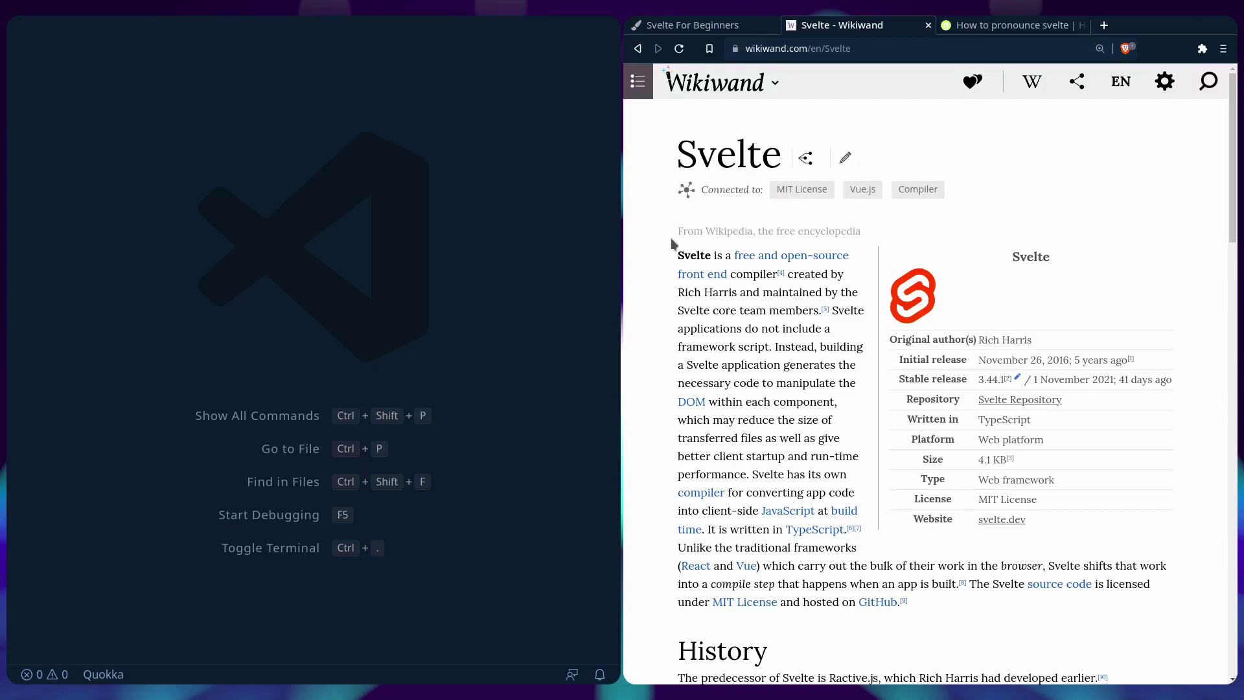
{"action": "left_click", "coordinate": [962, 30]}
Play the spoken pronunciation of 'svelte' using the speaker icon.
{"action": "left_click", "coordinate": [826, 265]}
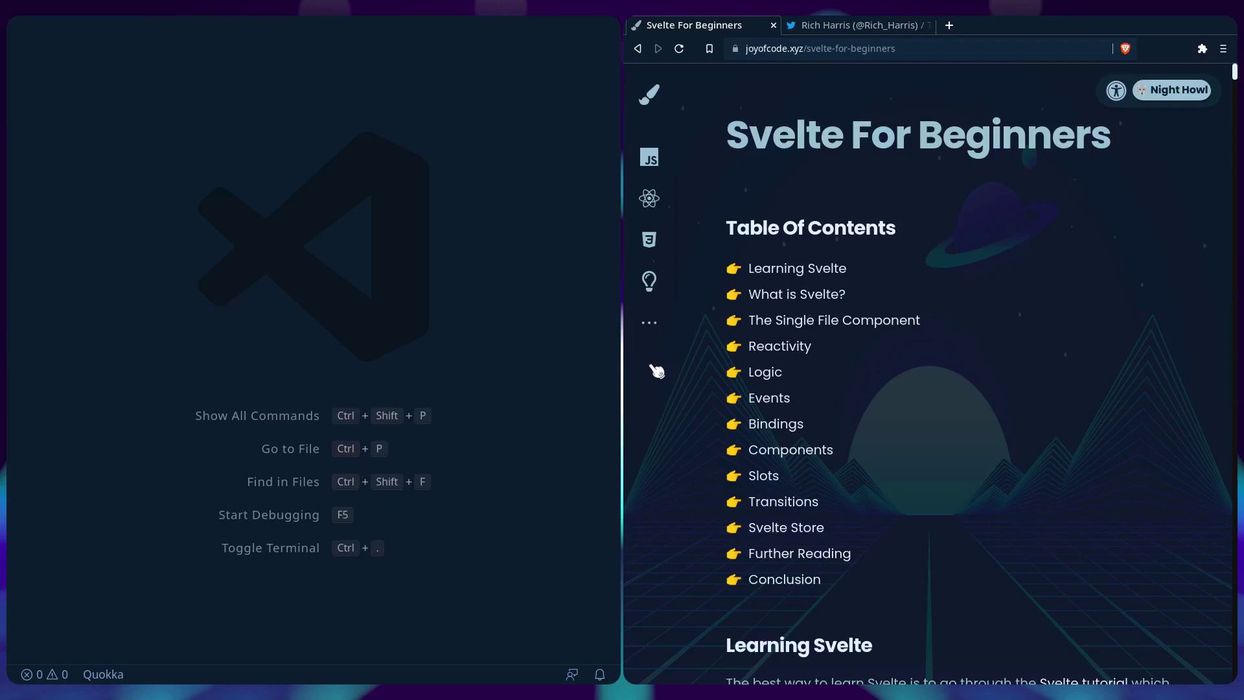
Jump to 'What is Svelte?' from the post's Table Of Contents.
{"action": "left_click", "coordinate": [763, 295]}
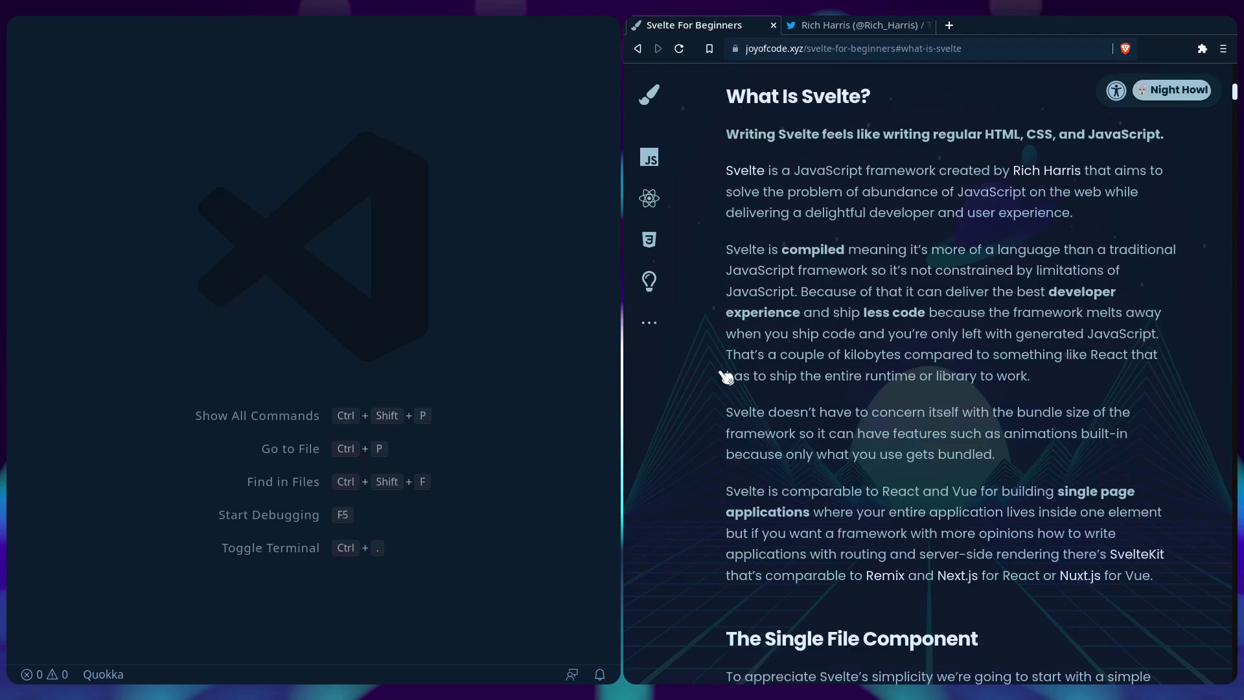
Switch to the tab showing Rich Harris's Twitter profile.
{"action": "left_click", "coordinate": [808, 26]}
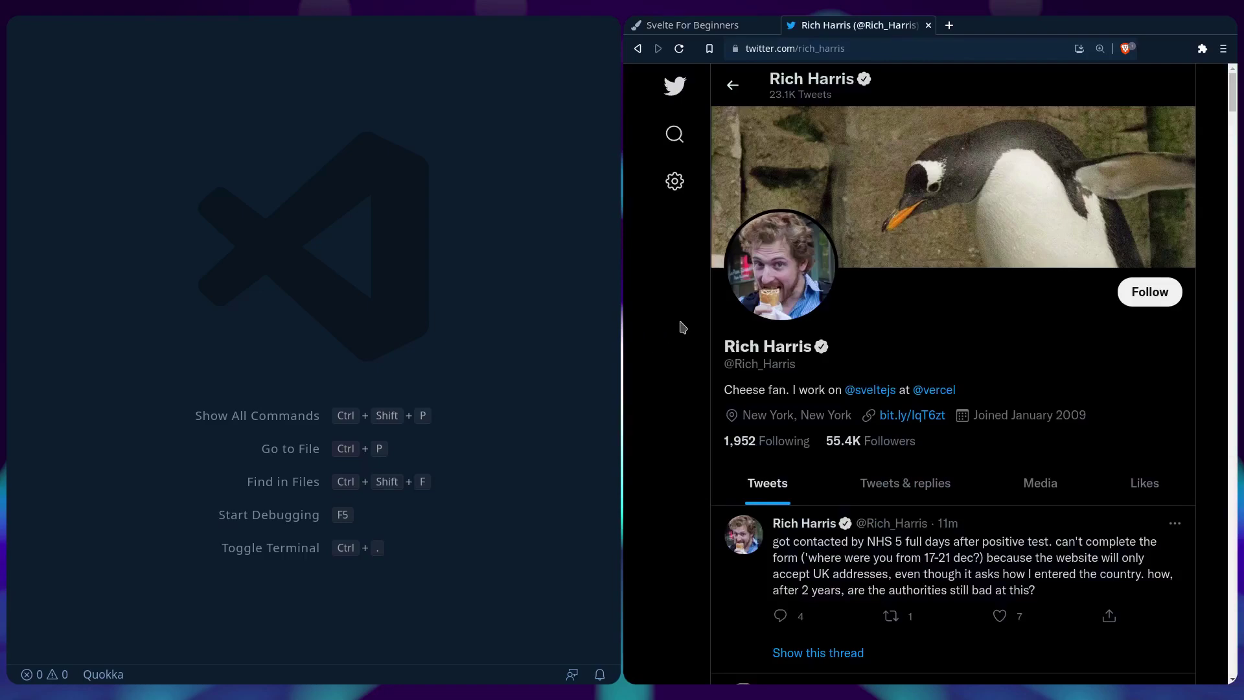
Switch back to the 'Svelte For Beginners' tab at its What Is Svelte? section.
{"action": "left_click", "coordinate": [710, 29]}
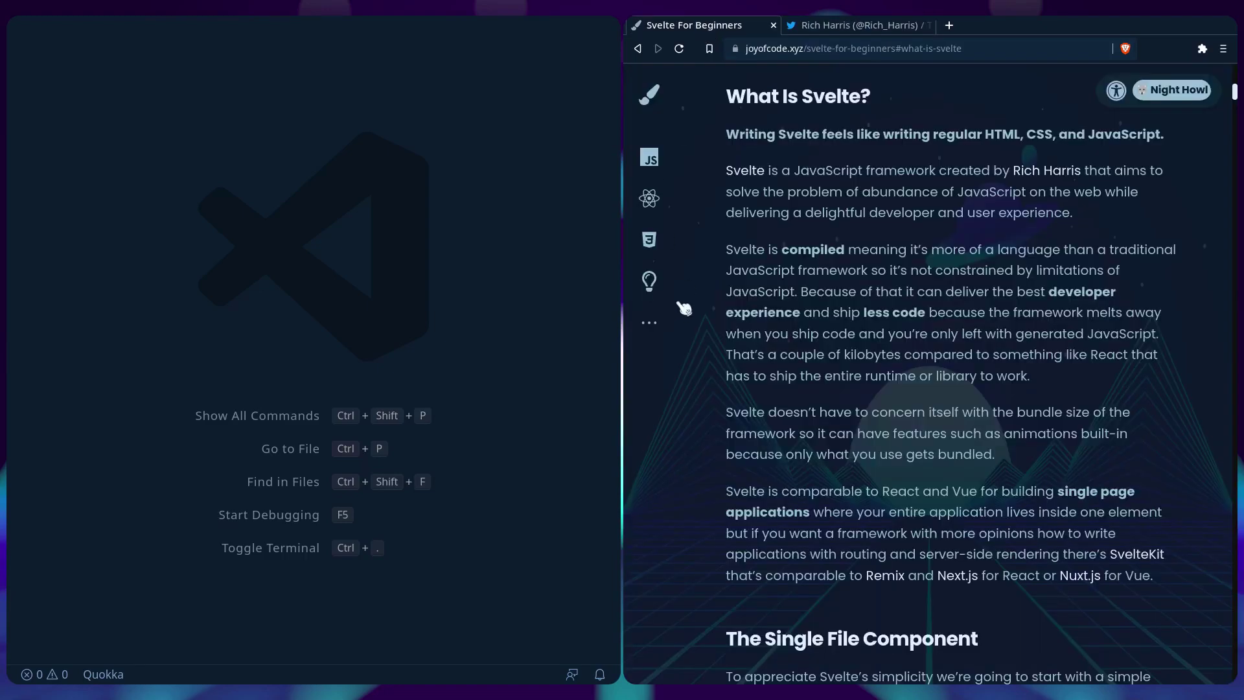